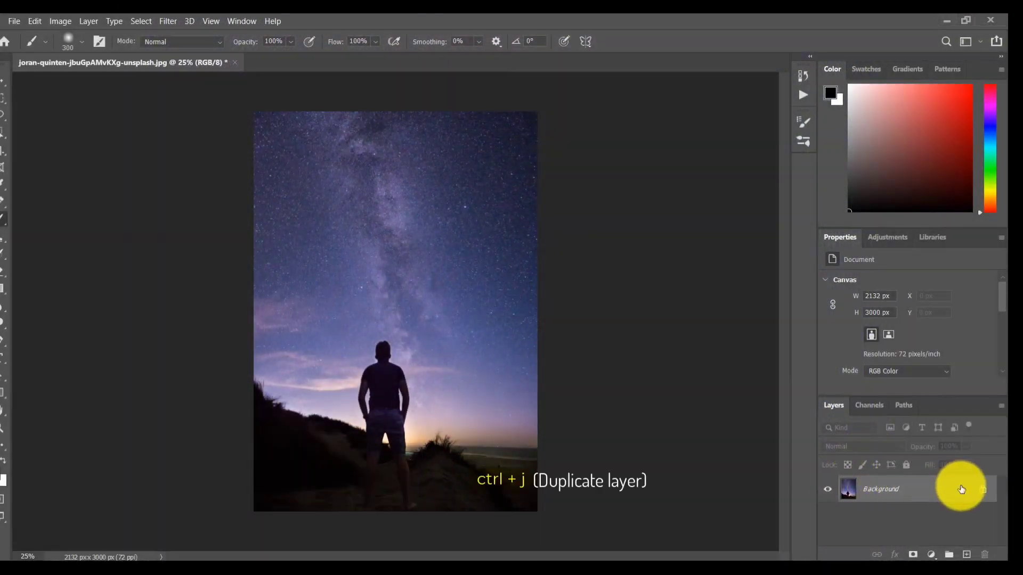
Duplicate the night-sky photo layer and convert Background copy into a Smart Object
drag(949, 489, 965, 551)
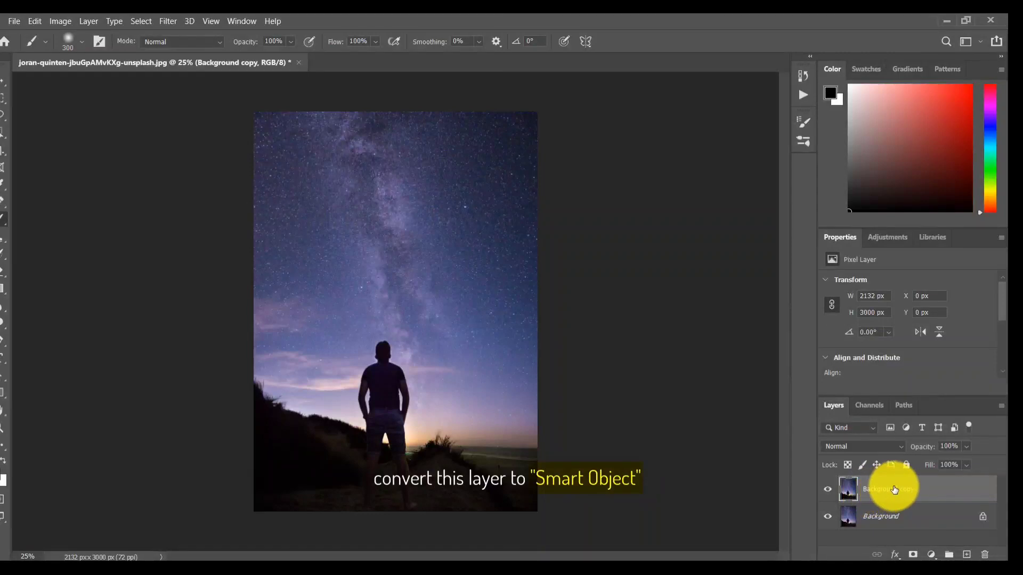
right_click(894, 490)
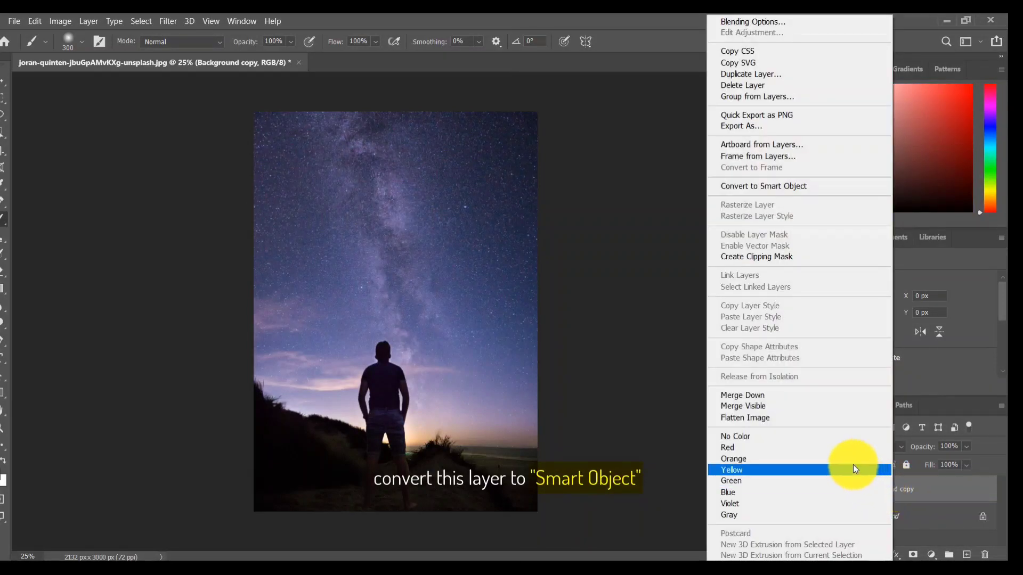
click(765, 187)
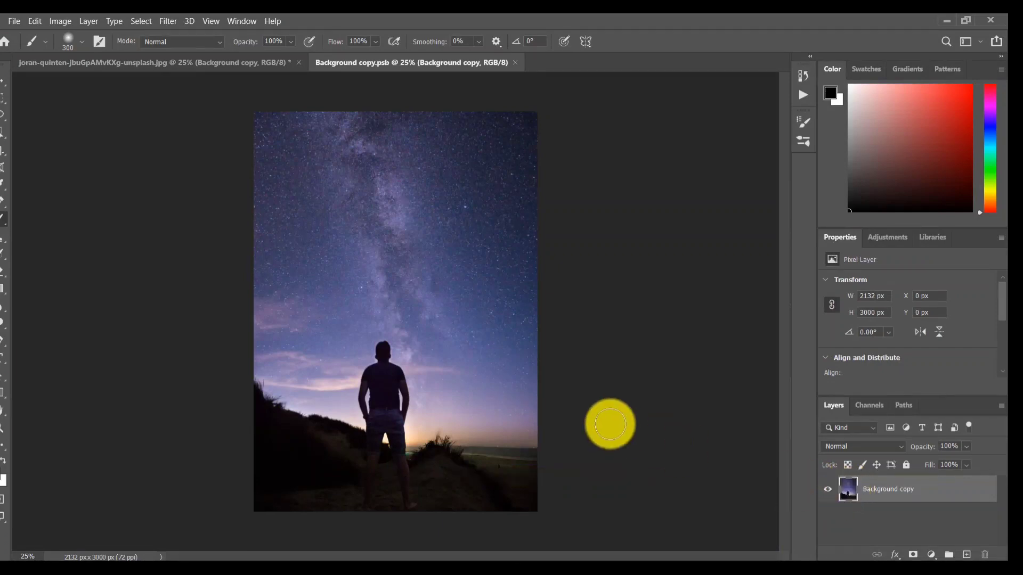
Show the Actions panel, load the Stars Trails set, and select the Star Trails Rotation action
click(244, 22)
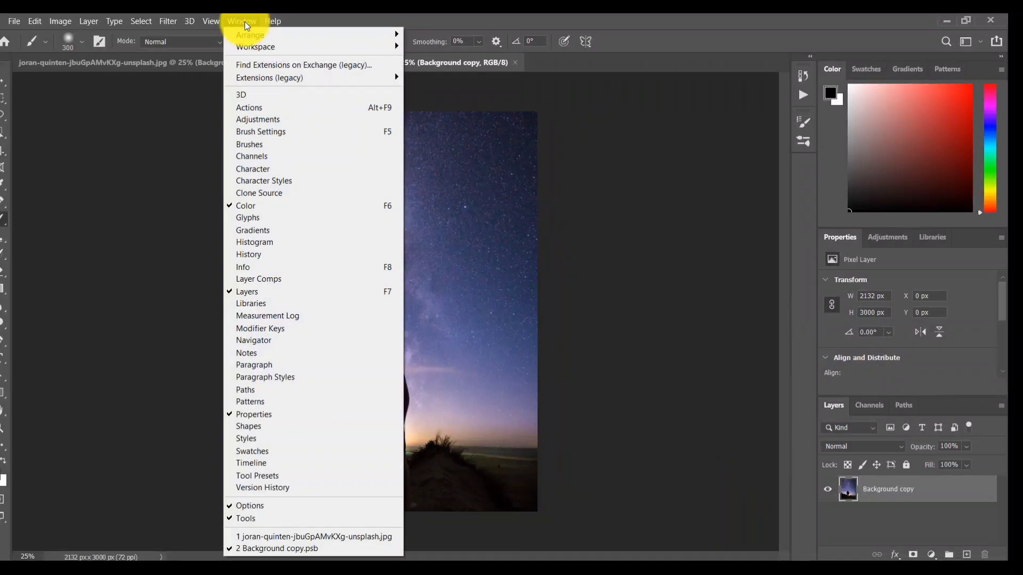
click(283, 109)
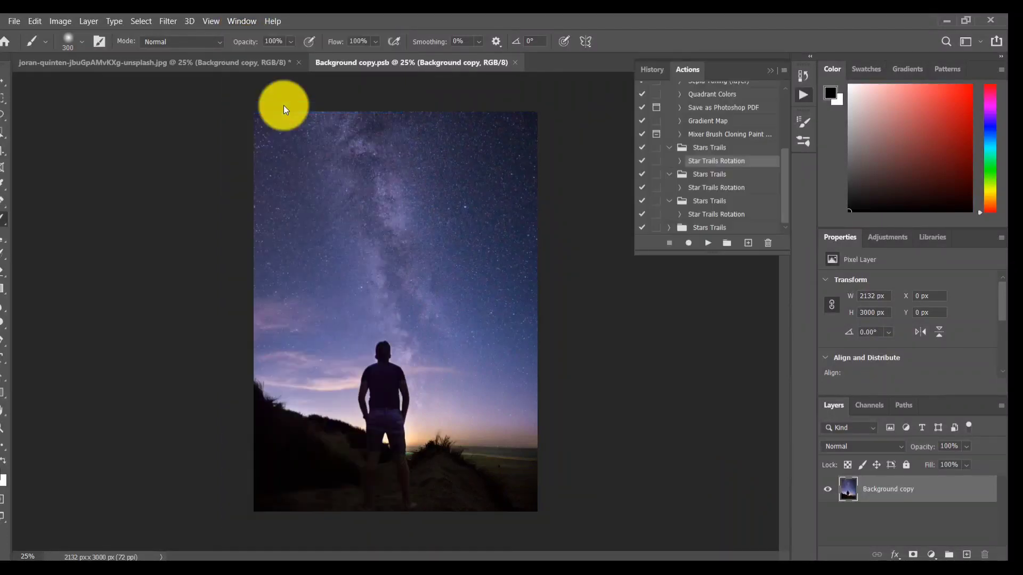
click(787, 71)
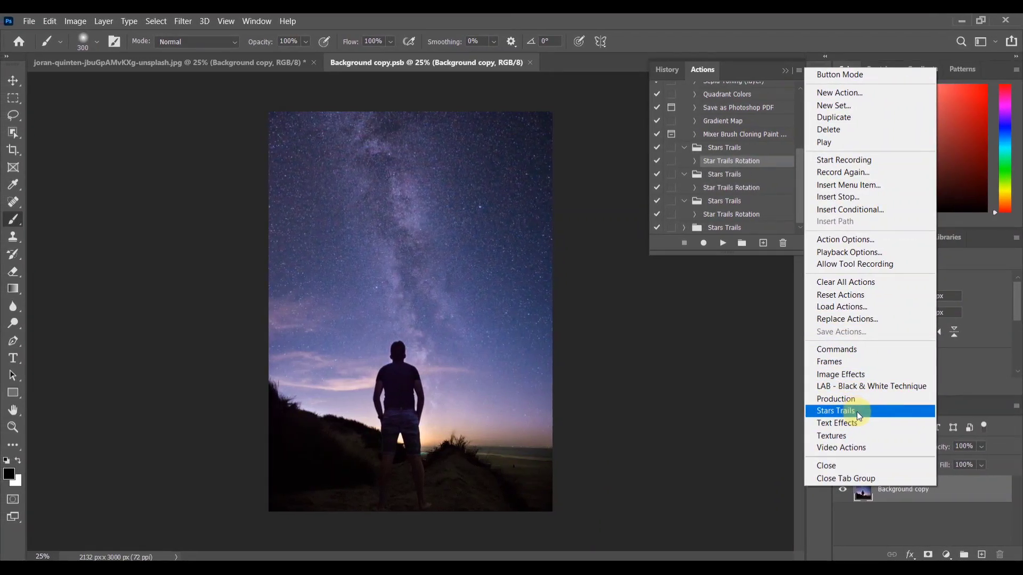
click(691, 162)
click(693, 162)
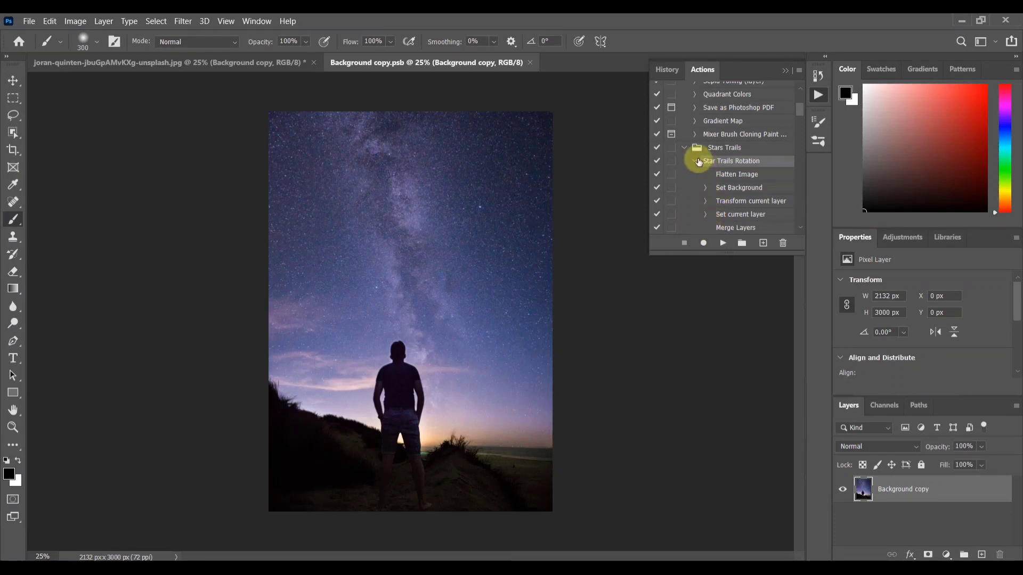
click(693, 162)
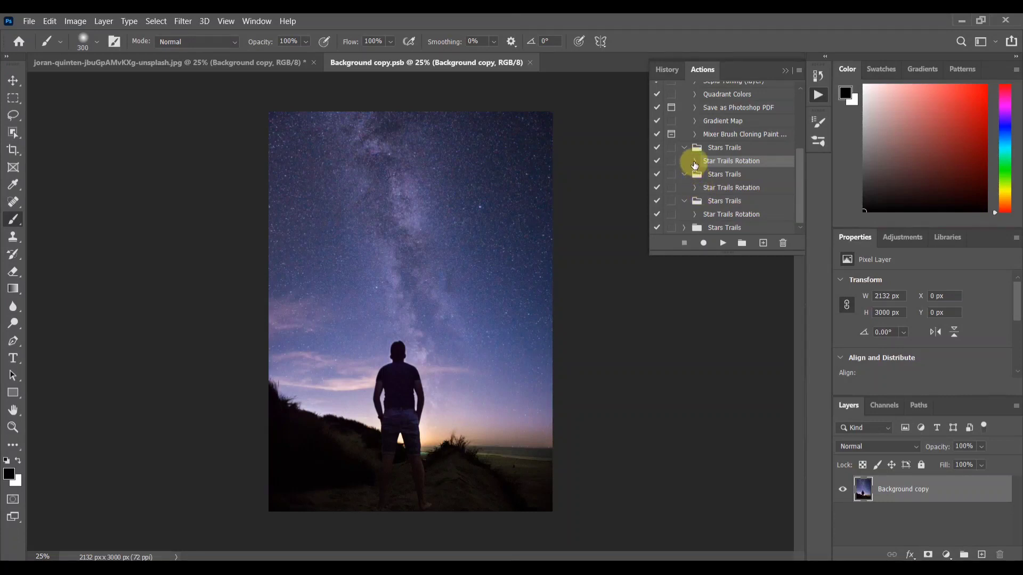
click(694, 162)
Play Star Trails Rotation on Background copy.psb, collapse the Actions panel, and save the .psb
click(731, 244)
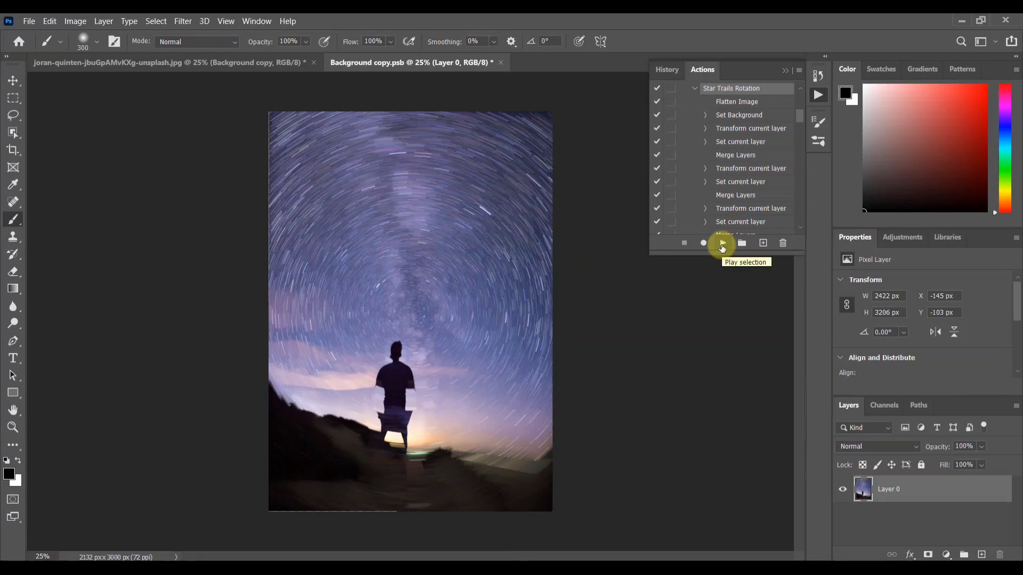
click(788, 71)
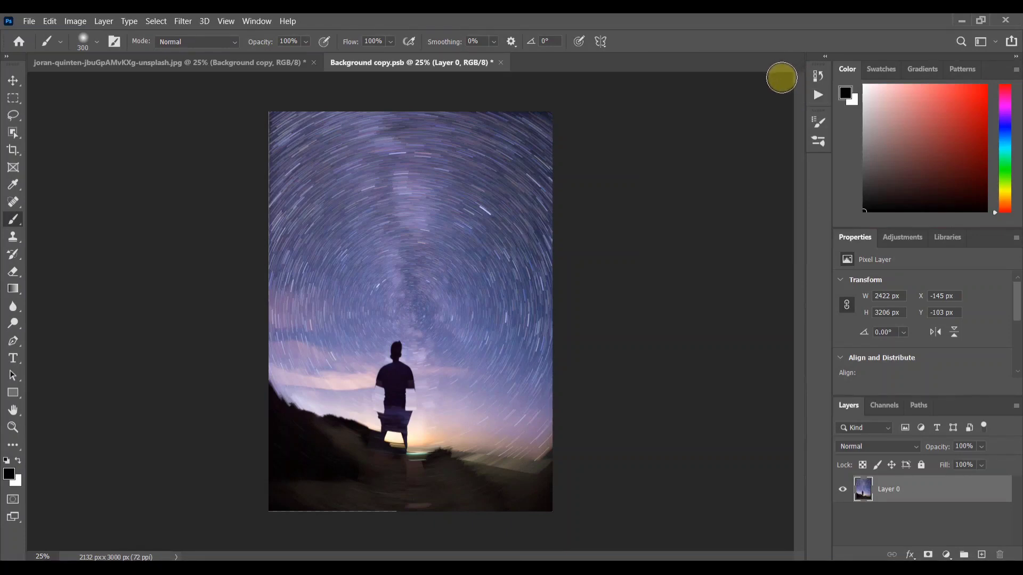
key(ctrl+s)
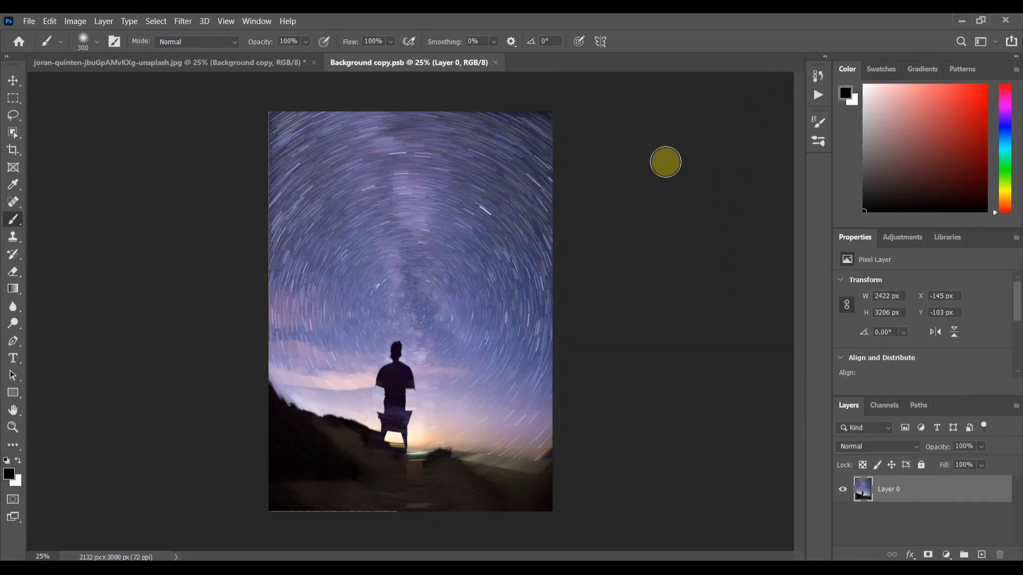
Close the .psb, add a layer mask to Background copy, and invert it to black
click(496, 62)
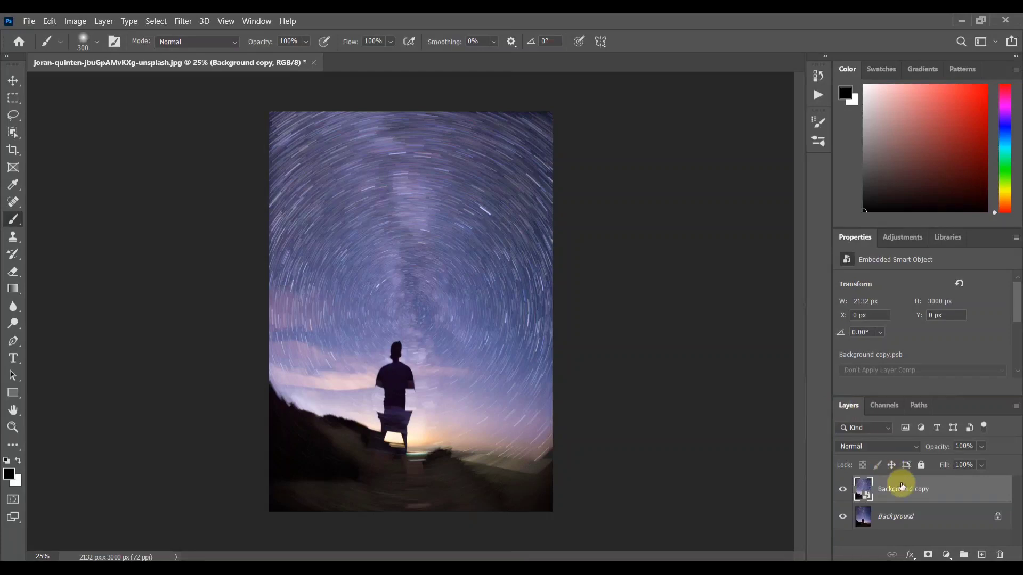
click(928, 554)
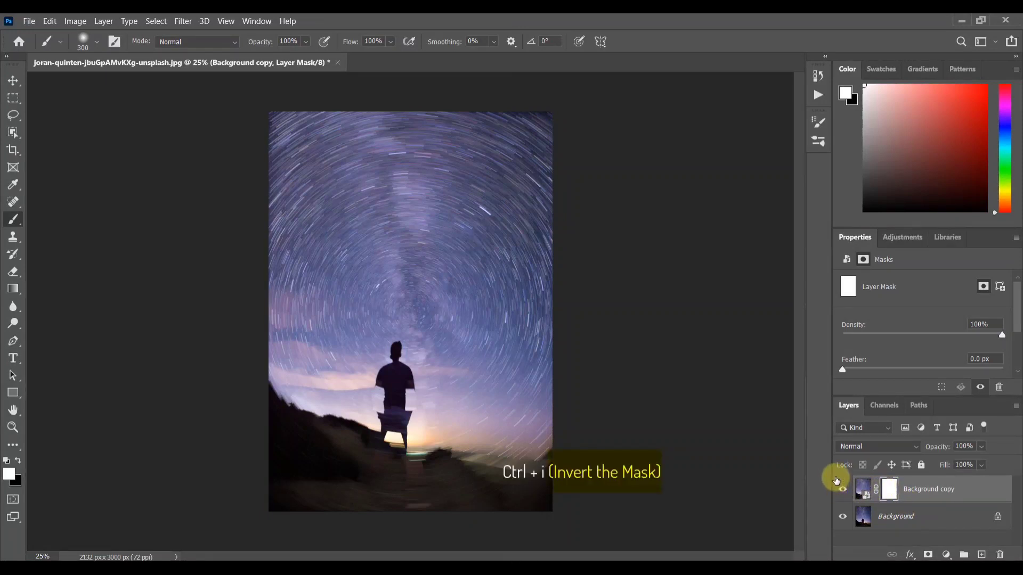
key(ctrl+i)
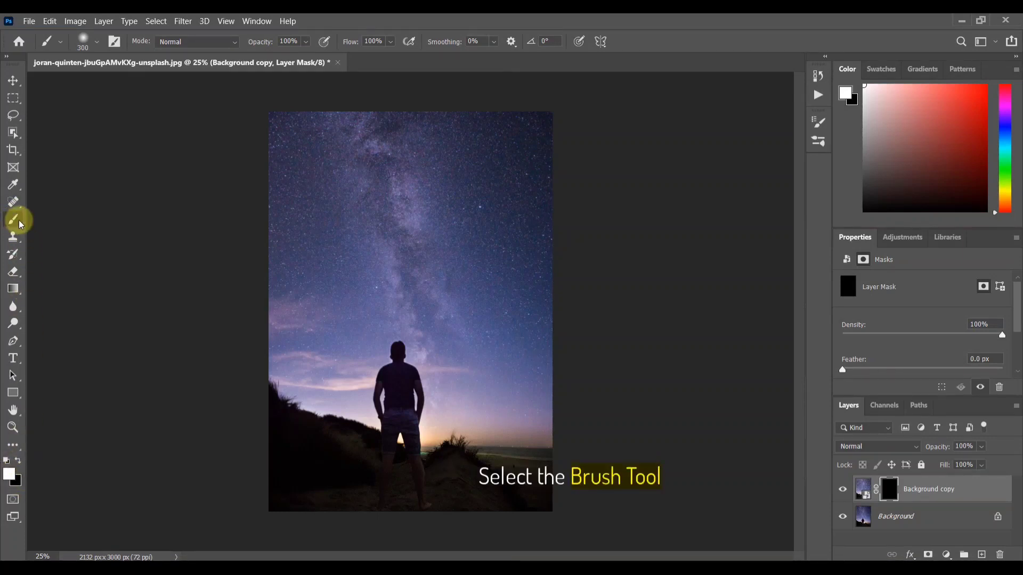
Paint white on the Background copy mask with the Brush tool to reveal star trails across the sky
right_click(20, 224)
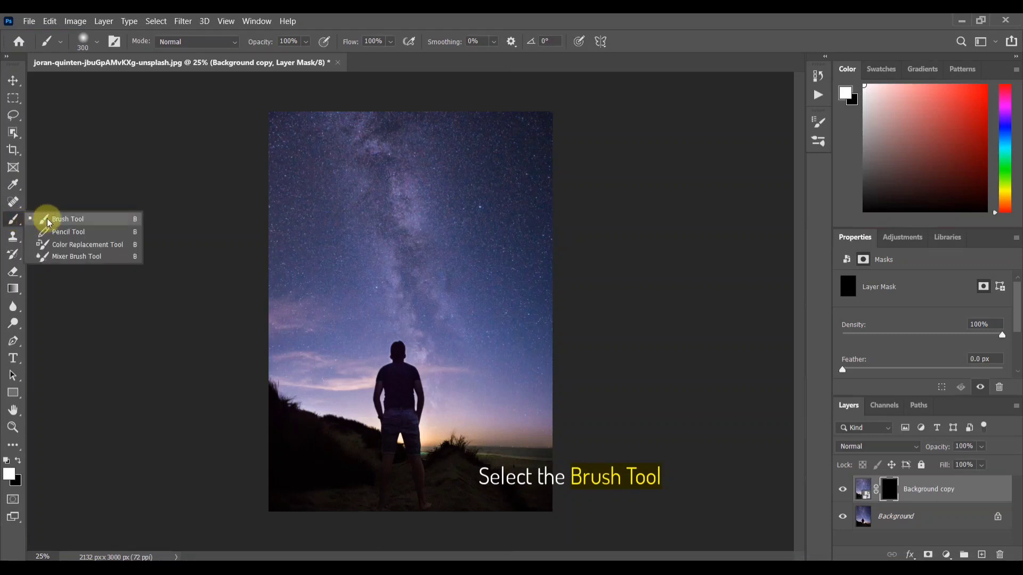
click(48, 220)
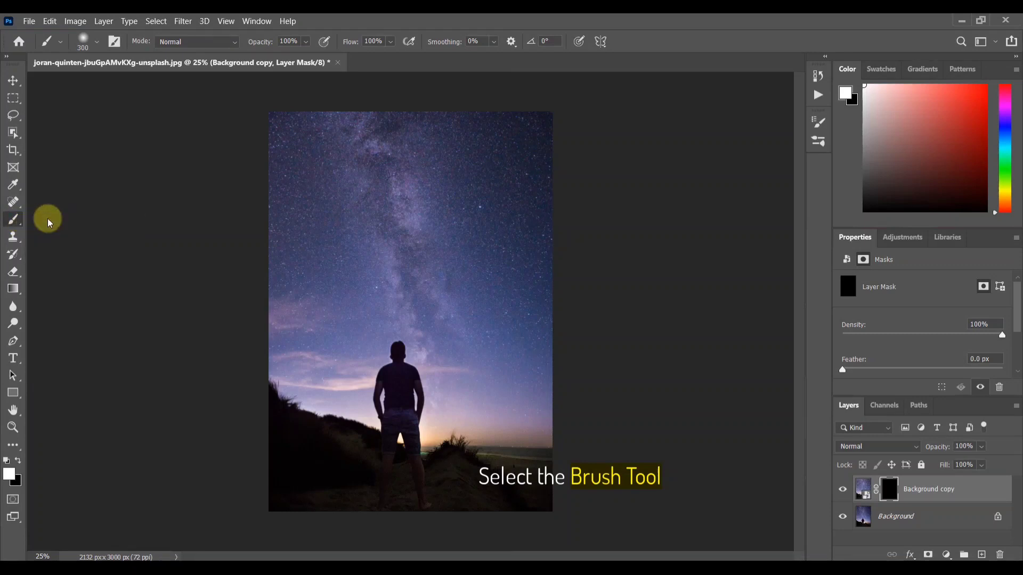
click(80, 41)
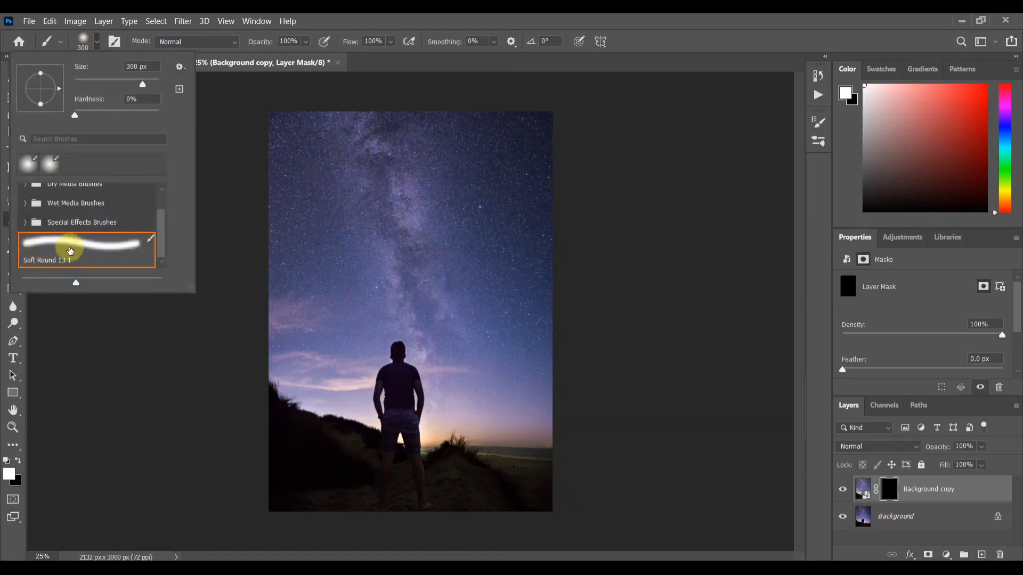
click(97, 45)
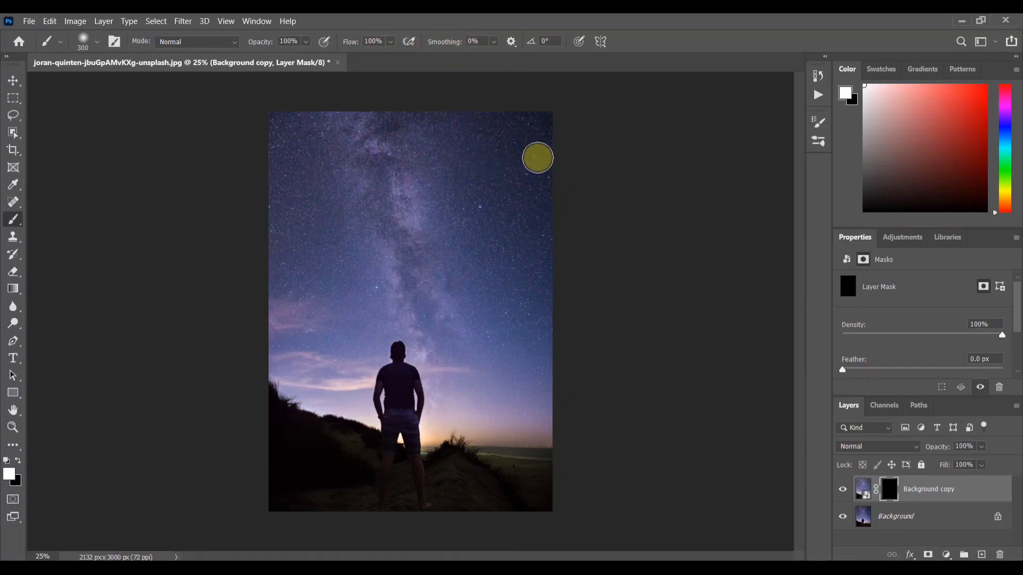
mouse_move(537, 158)
mouse_down()
mouse_move(305, 157)
mouse_move(501, 154)
mouse_move(541, 133)
mouse_move(439, 126)
mouse_move(434, 137)
mouse_move(529, 194)
mouse_move(534, 248)
mouse_move(646, 267)
mouse_move(514, 239)
mouse_up()
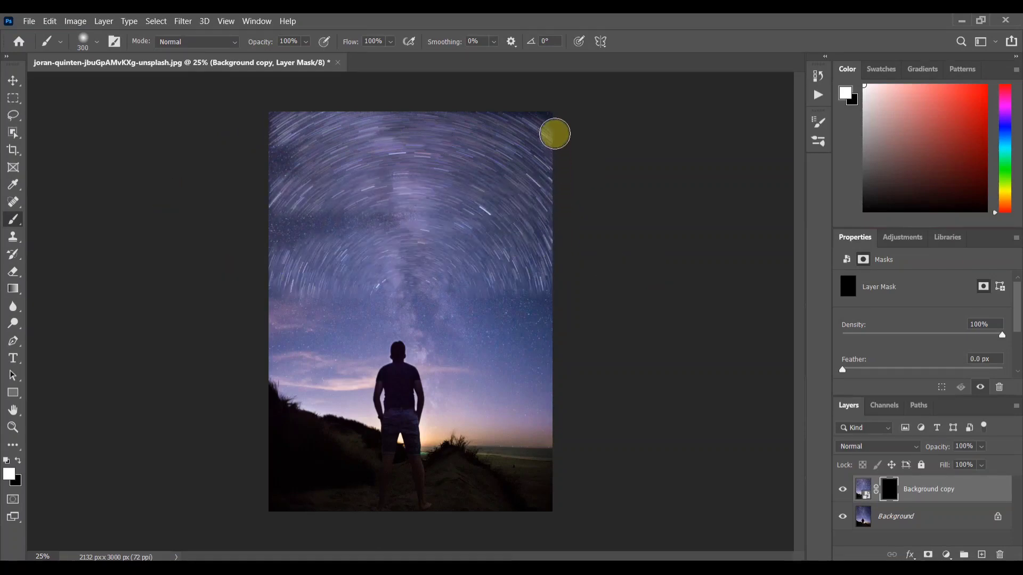
mouse_move(280, 192)
mouse_down()
mouse_move(500, 216)
mouse_move(478, 244)
mouse_move(532, 289)
mouse_move(506, 348)
mouse_move(534, 399)
mouse_move(461, 358)
mouse_move(420, 312)
mouse_move(561, 379)
mouse_up()
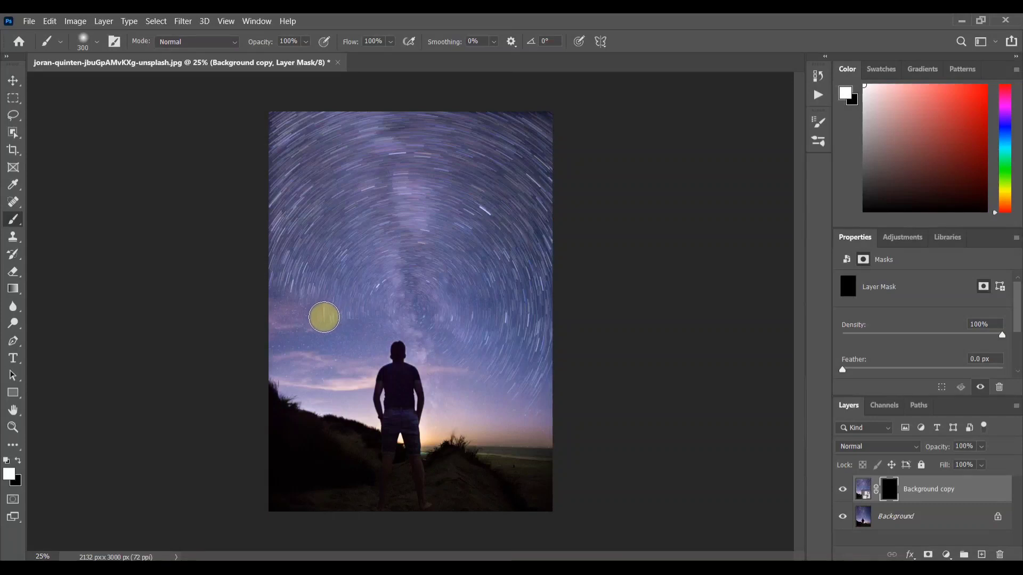
mouse_move(324, 317)
mouse_down()
mouse_move(296, 327)
mouse_move(271, 293)
mouse_move(265, 331)
mouse_move(321, 330)
mouse_move(332, 349)
mouse_move(279, 344)
mouse_move(420, 317)
mouse_up()
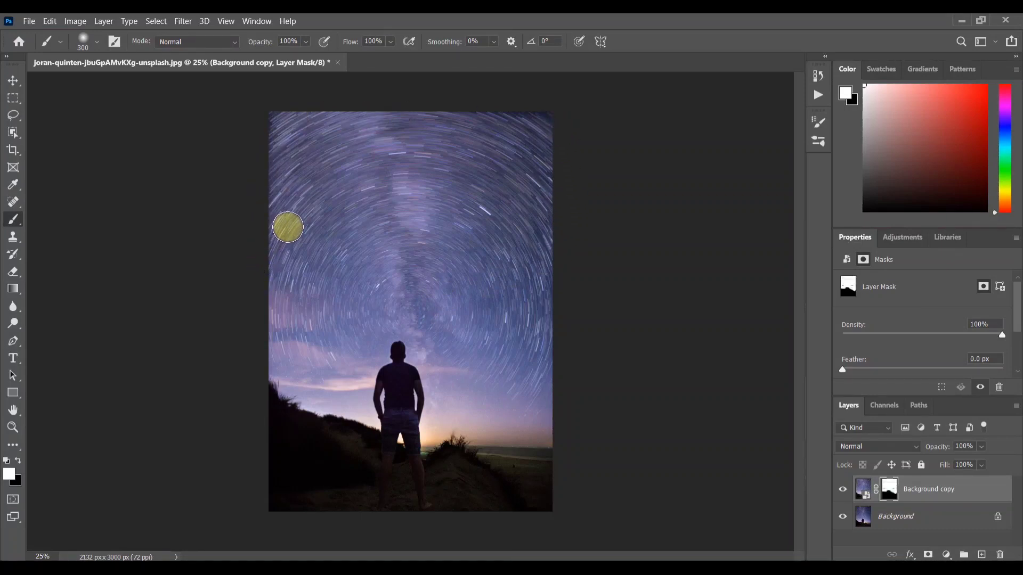
Zoom in and out, then toggle Background copy's visibility to compare with the original
key(ctrl+plus)
key(ctrl+plus)
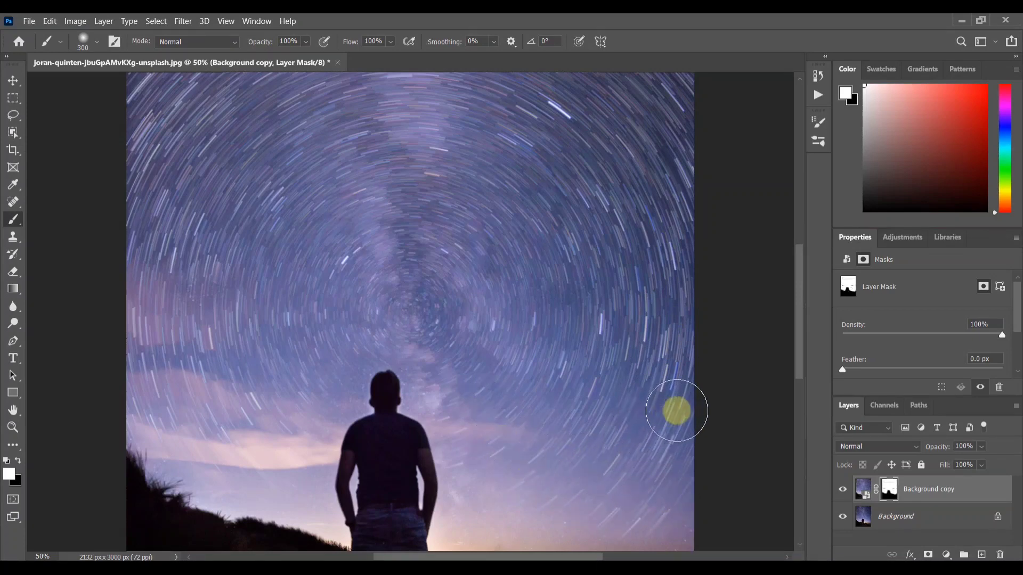
key(ctrl+minus)
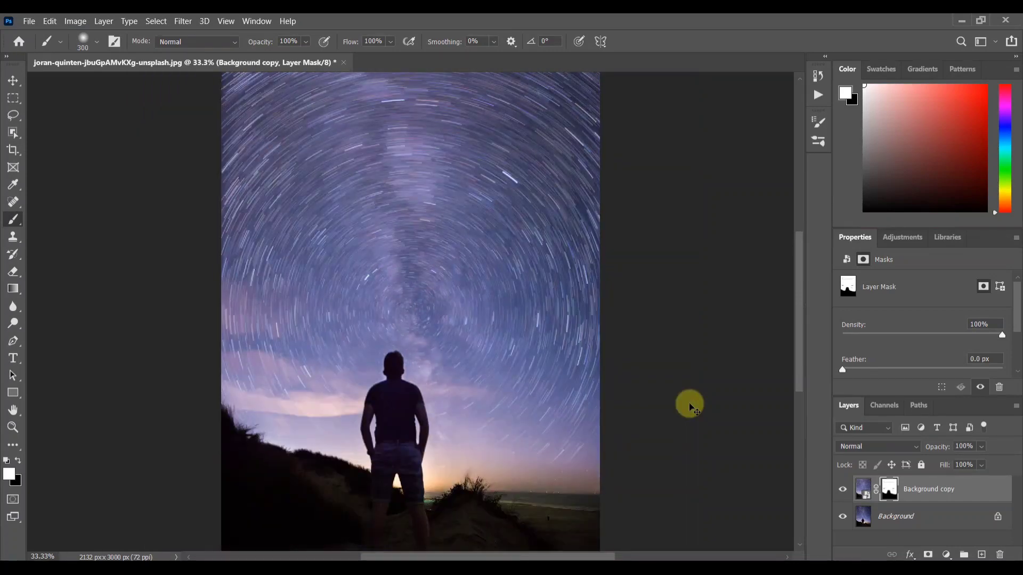
key(ctrl+minus)
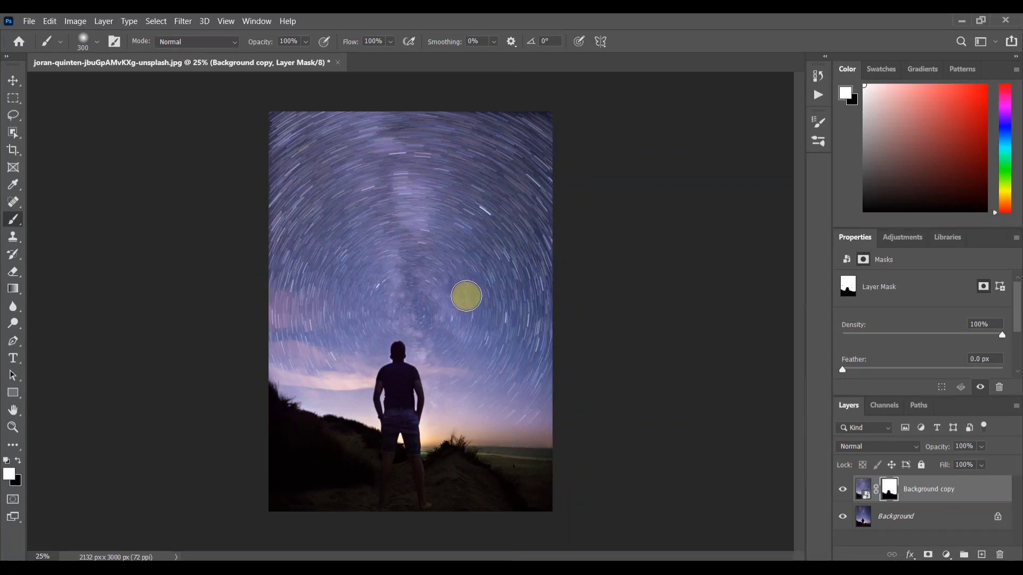
click(843, 489)
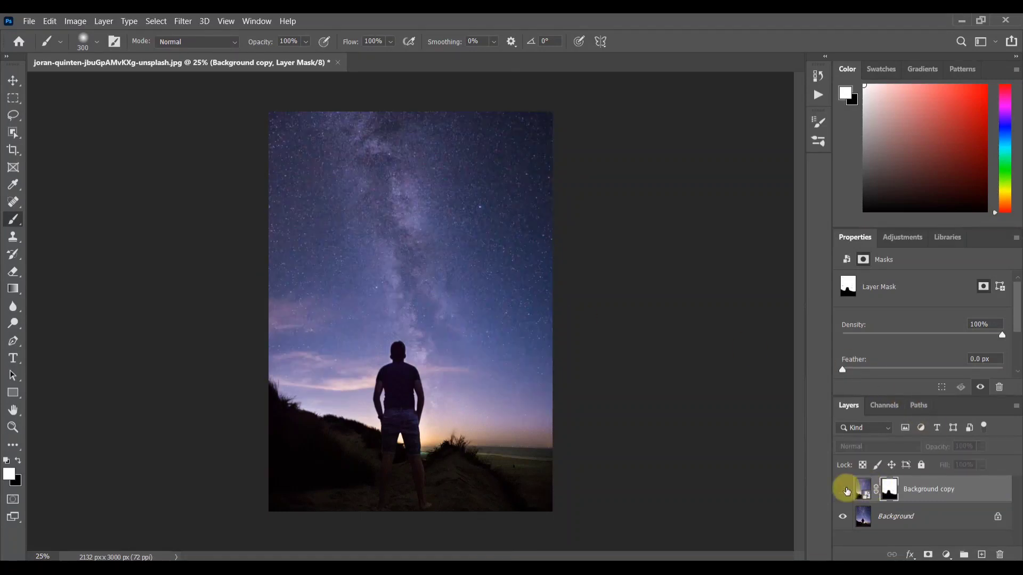
click(844, 490)
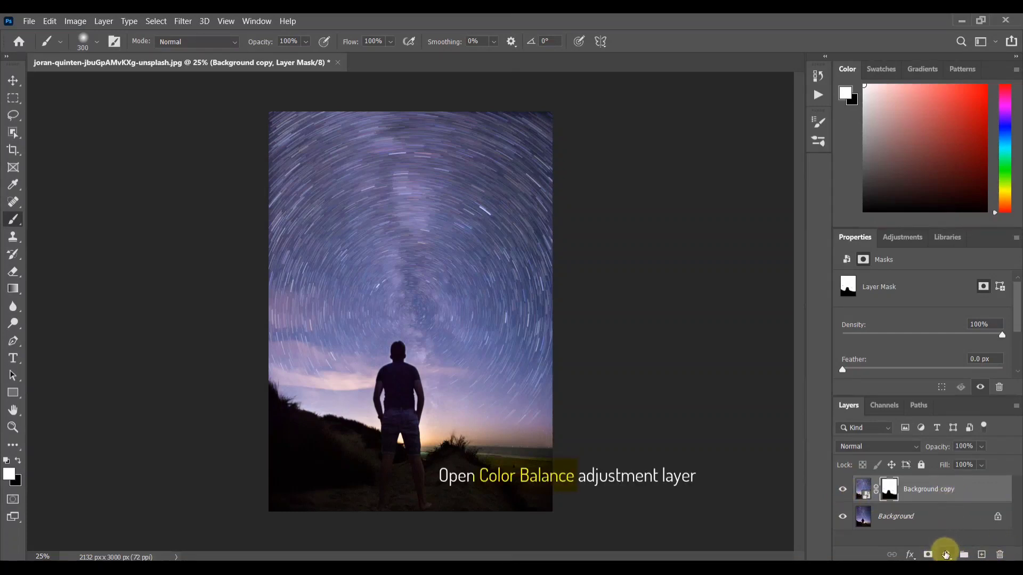
Add a Color Balance layer with Midtones Cyan-Red +45 and Yellow-Blue +45
click(945, 555)
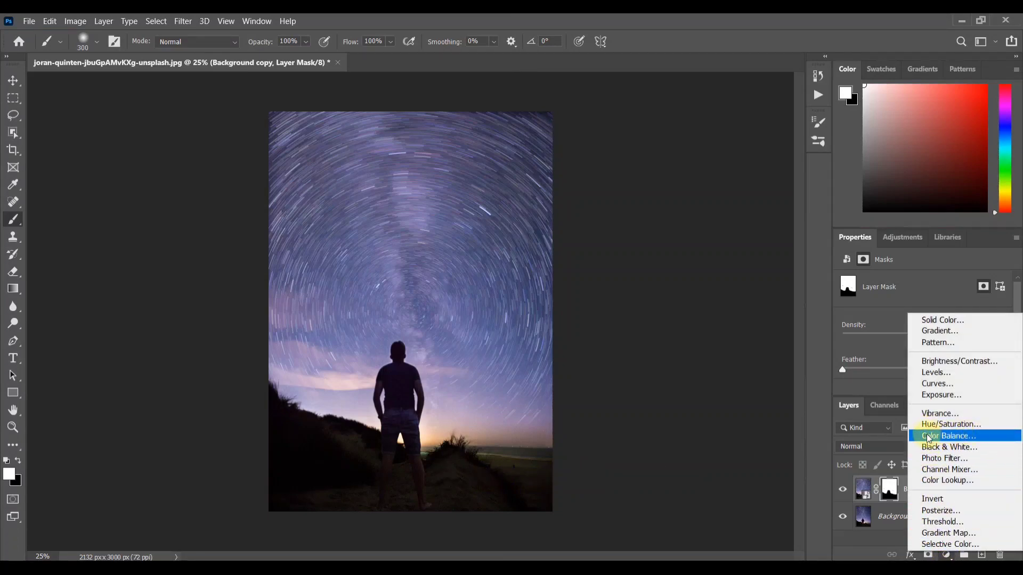
click(959, 438)
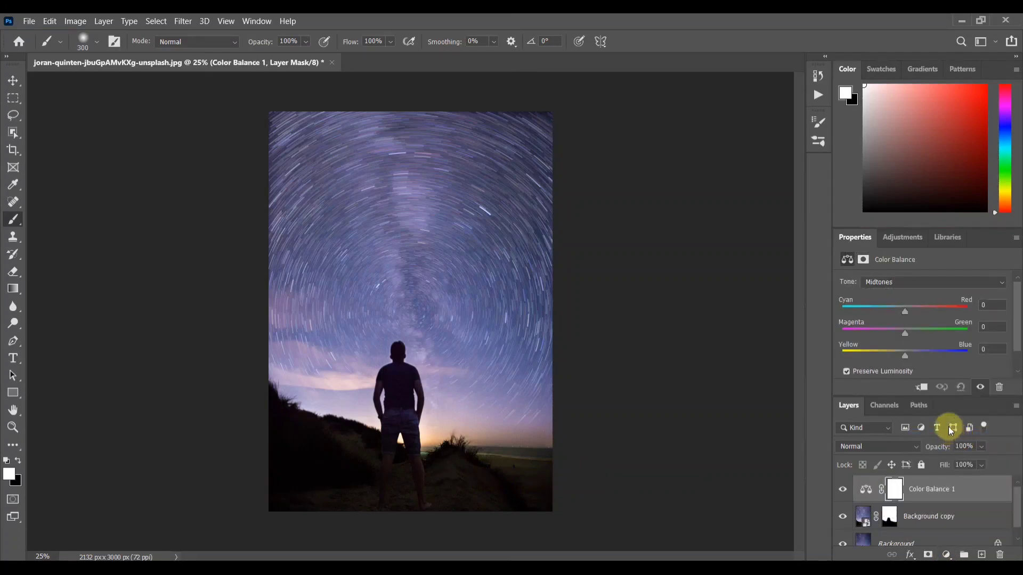
click(887, 278)
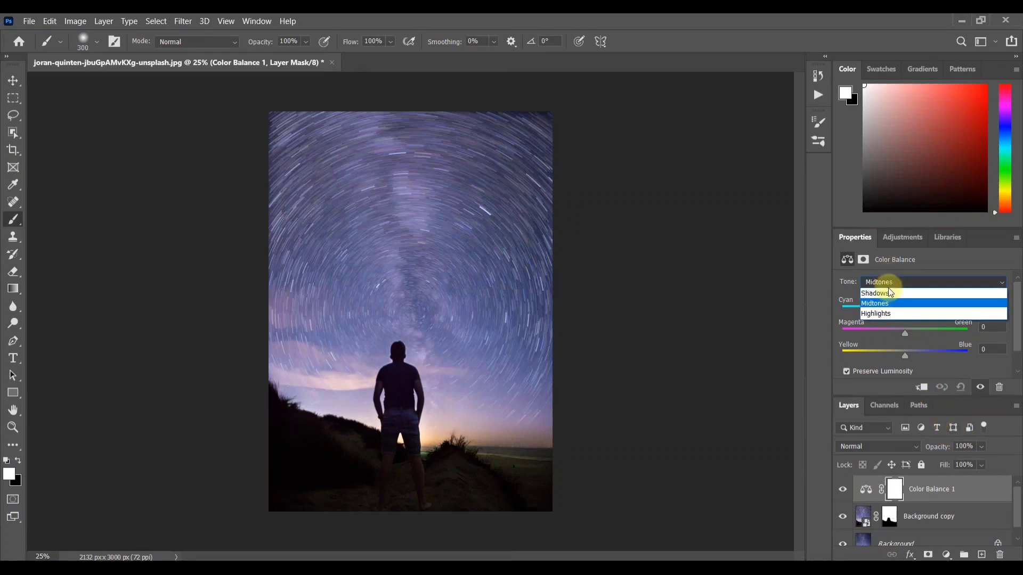
click(888, 299)
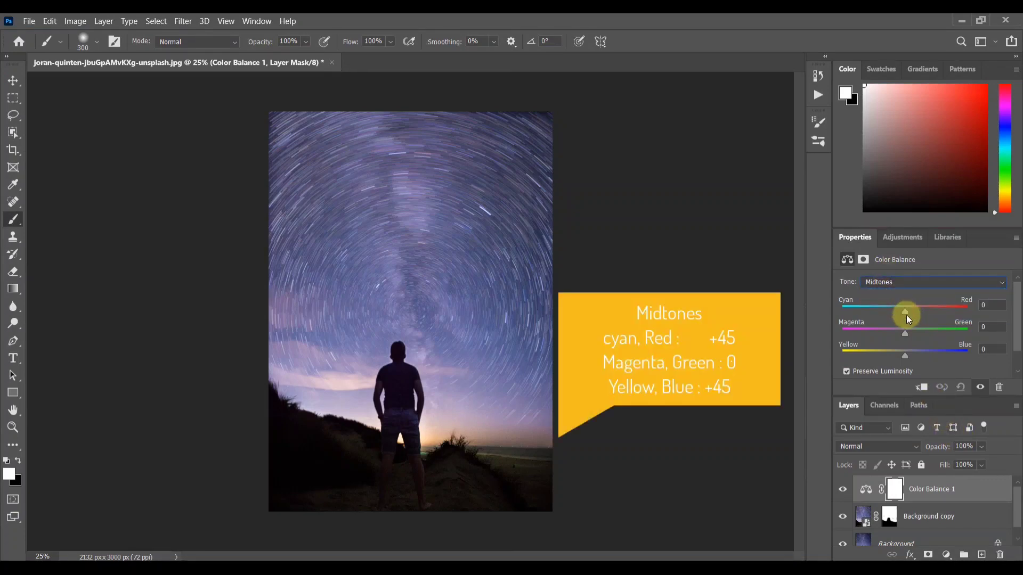
drag(906, 314, 918, 315)
drag(929, 318, 932, 318)
drag(907, 351, 913, 356)
Switch the Color Balance tone to Shadows and set Cyan-Red and Yellow-Blue to -26
click(900, 281)
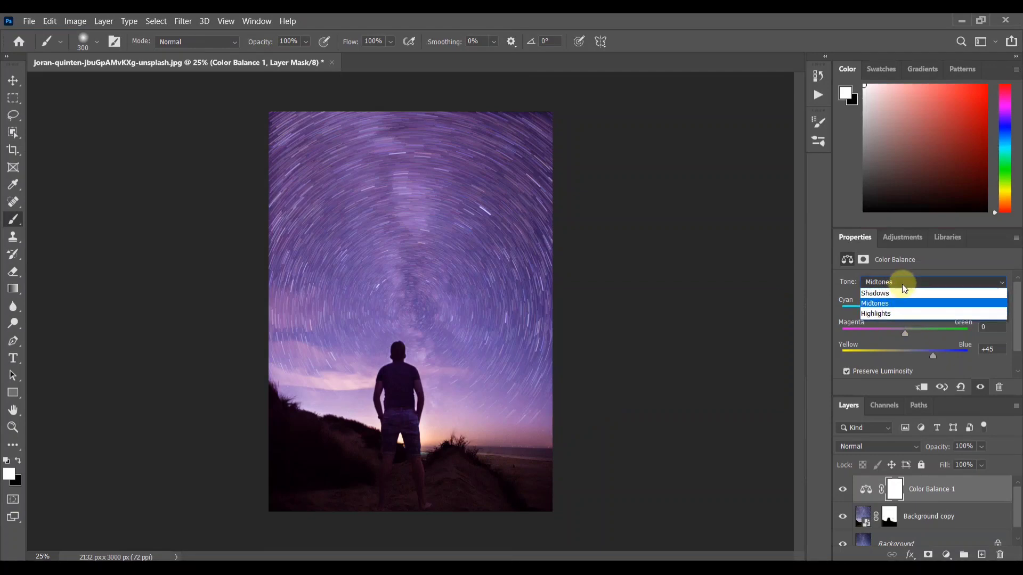
click(899, 290)
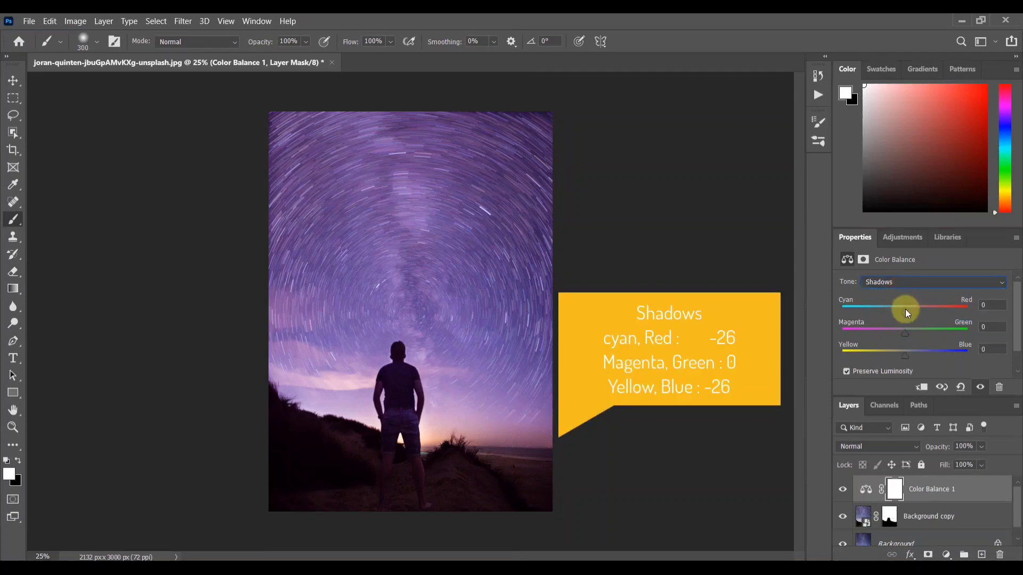
drag(906, 309, 899, 311)
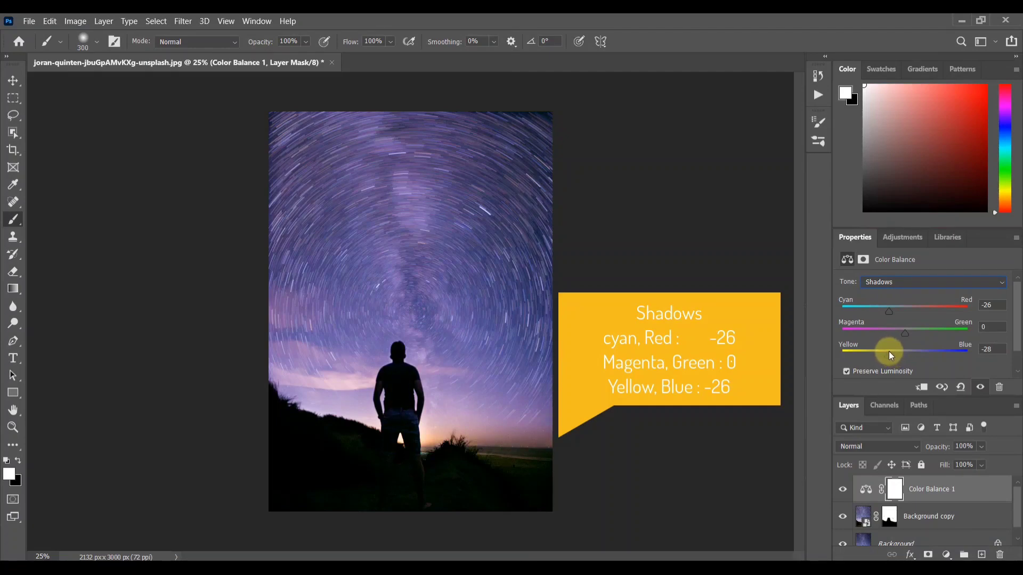
click(877, 283)
click(882, 311)
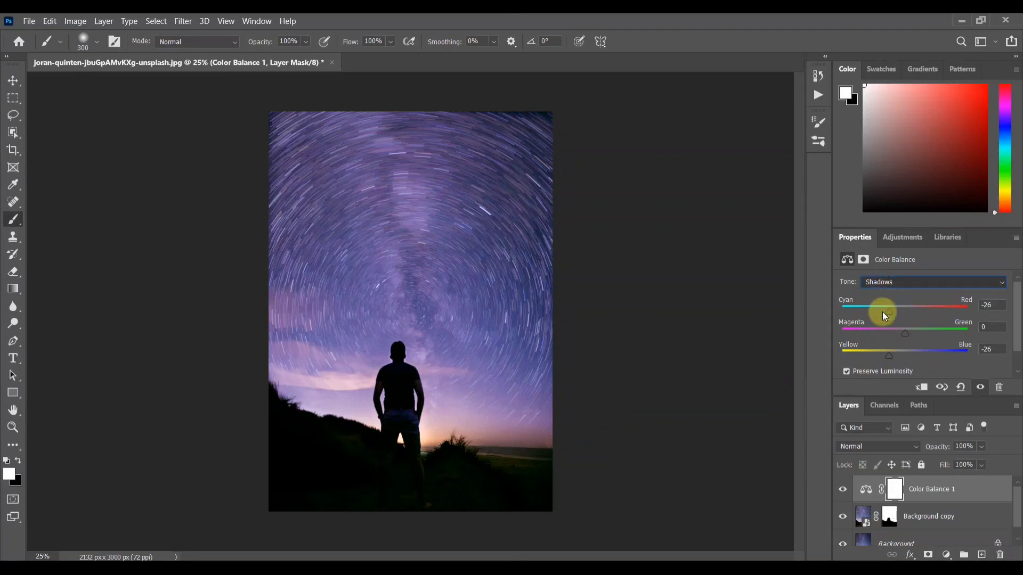
Set the Color Balance highlights to Cyan-Red +26 and Yellow-Blue +26
drag(906, 309, 917, 312)
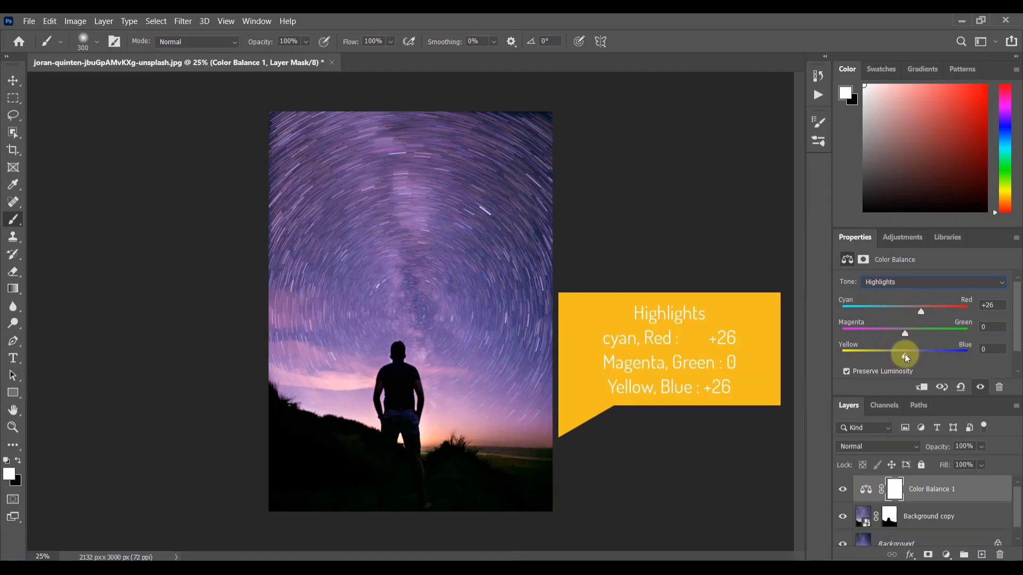
drag(904, 355, 921, 357)
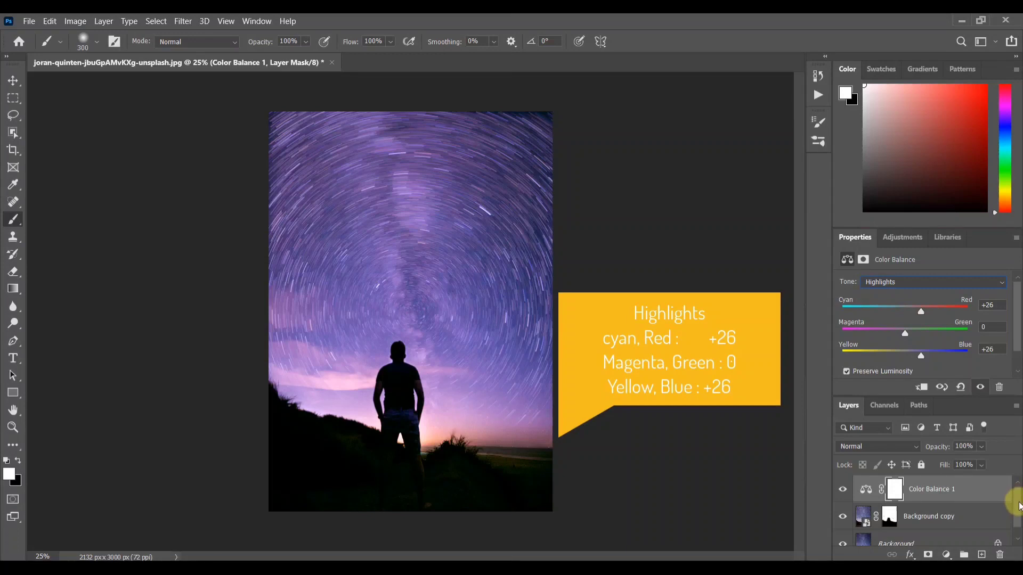
scroll(1014, 512, down, 1)
scroll(1015, 514, up, 1)
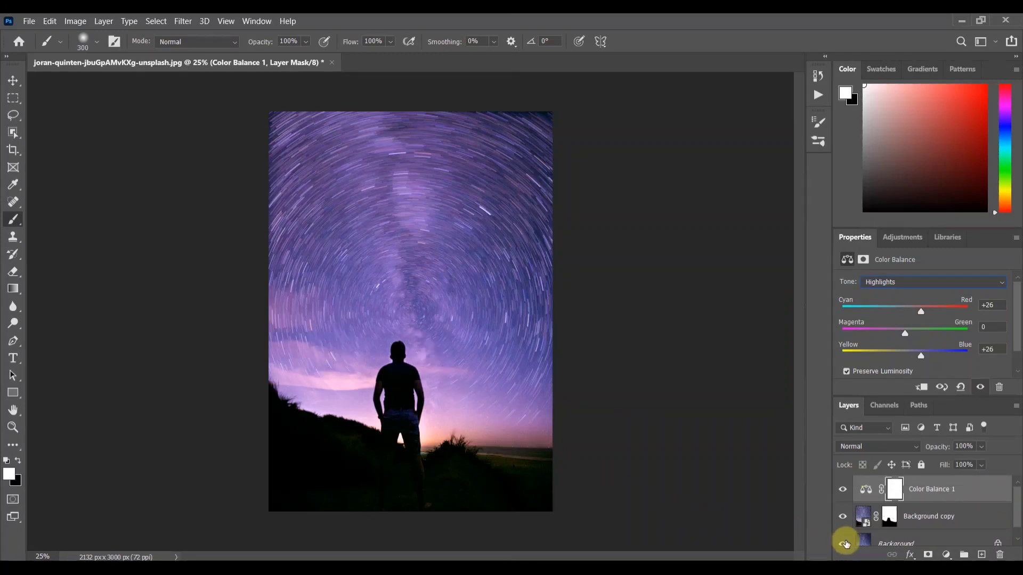
Toggle the Background and star-trail layers' visibility to compare before and after
click(844, 543)
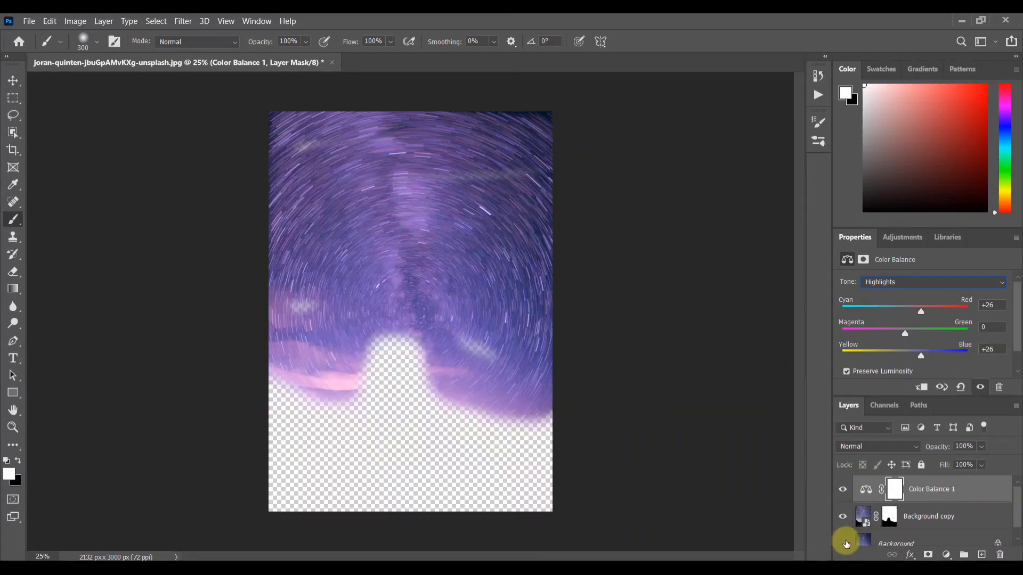
click(844, 543)
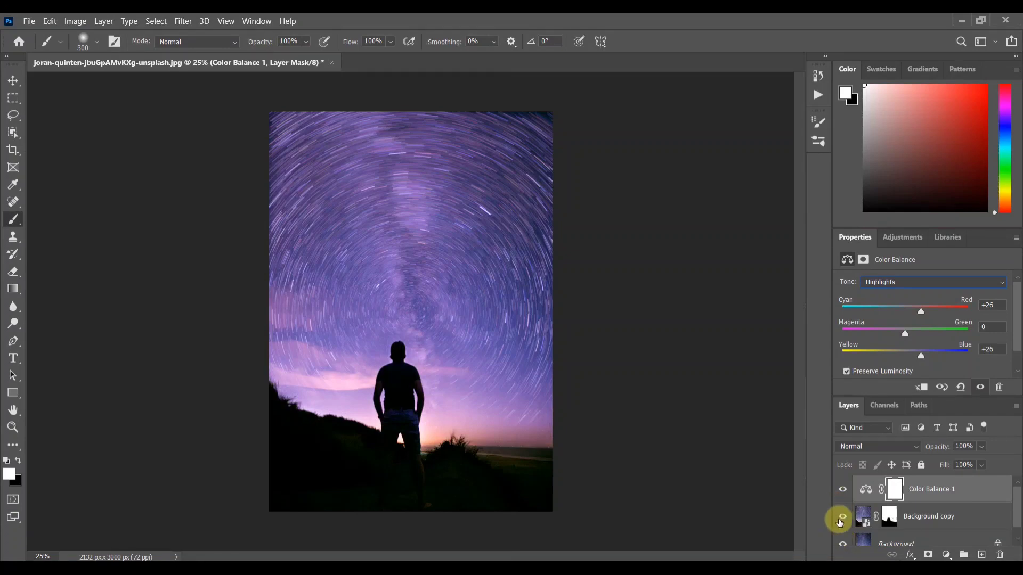
click(841, 517)
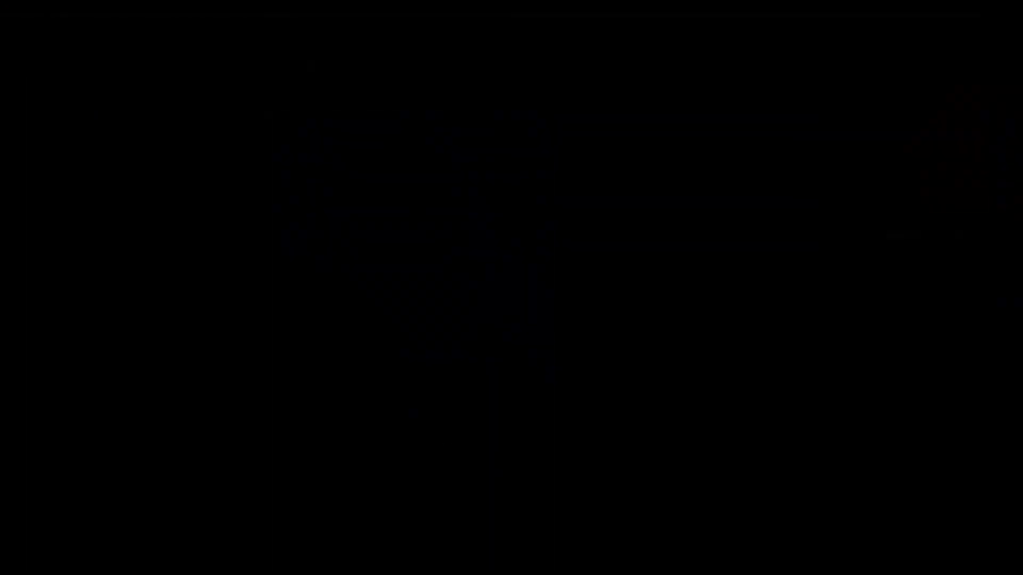